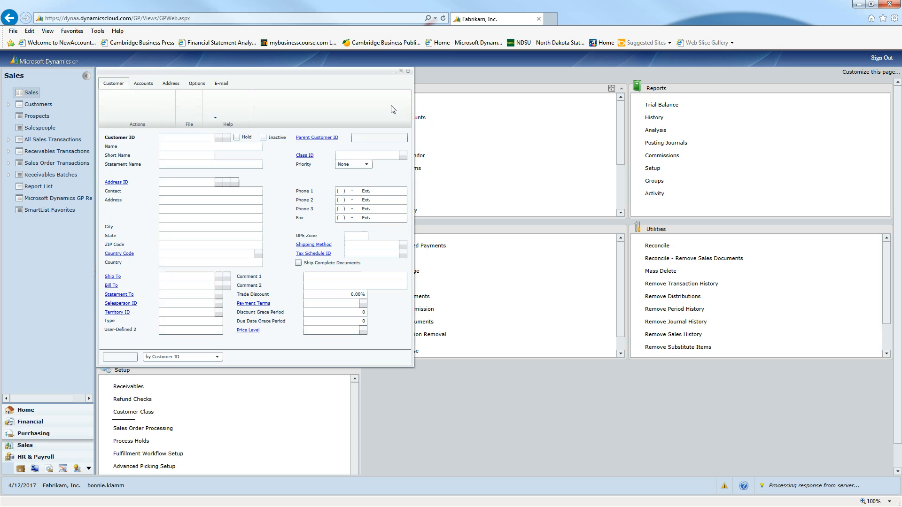
# - Start a new customer record with the customer ID and name, keeping the same name for the short and statement names
pyautogui.moveTo(304, 71); pyautogui.dragTo(461, 73)
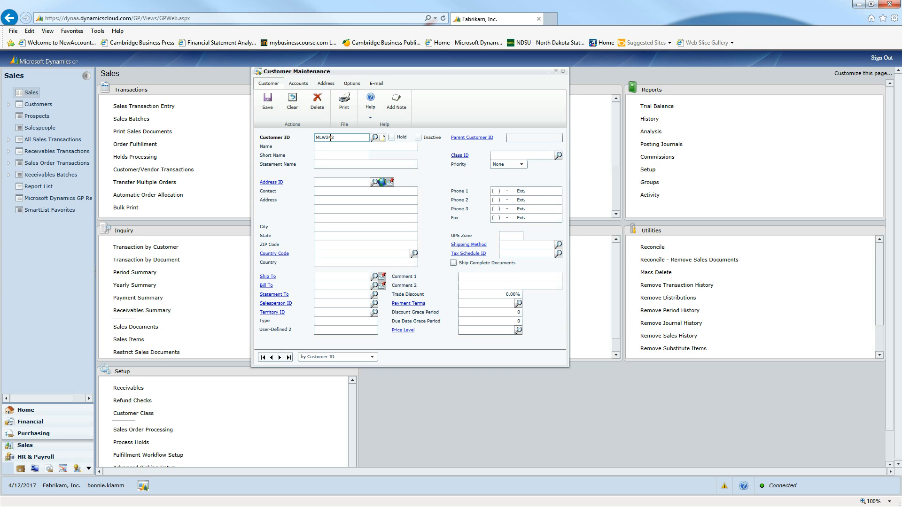
pyautogui.press('Tab')
pyautogui.click(344, 148)
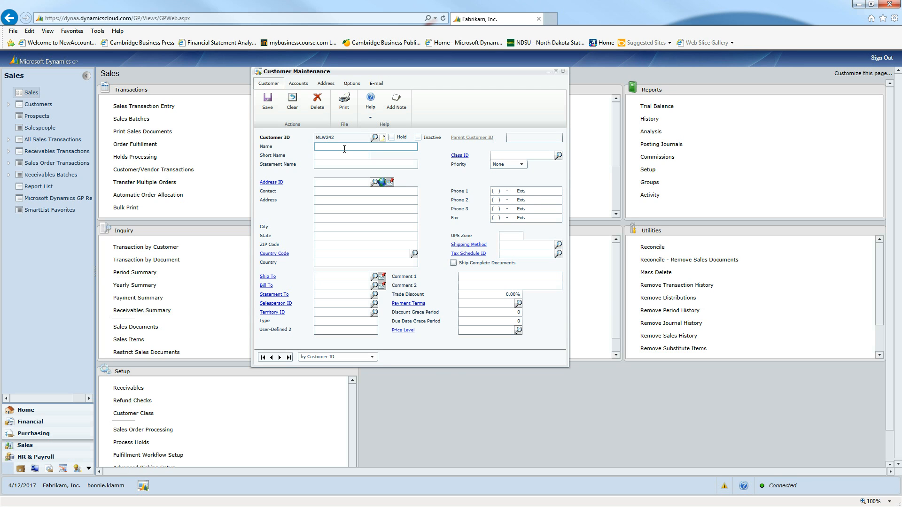
pyautogui.click(344, 153)
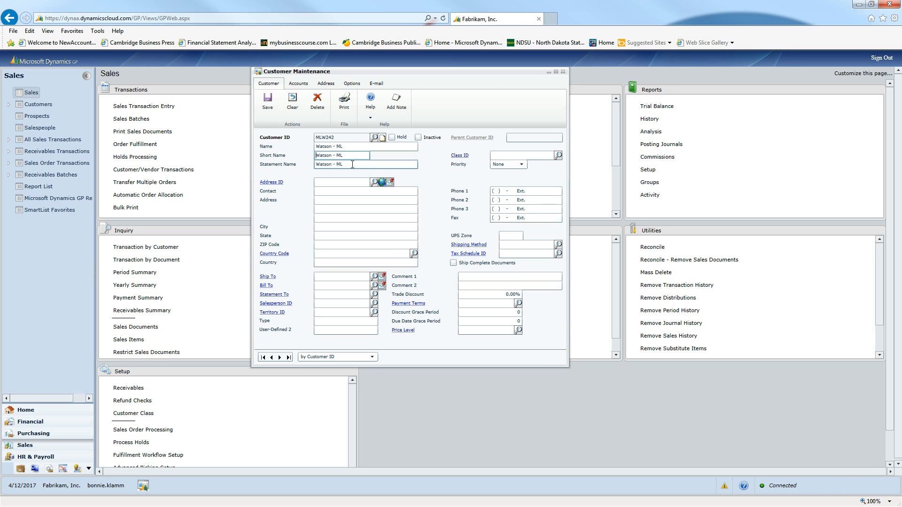
pyautogui.click(361, 163)
pyautogui.press('Tab')
# - Assign the SMALL customer class to the new customer record
pyautogui.click(558, 156)
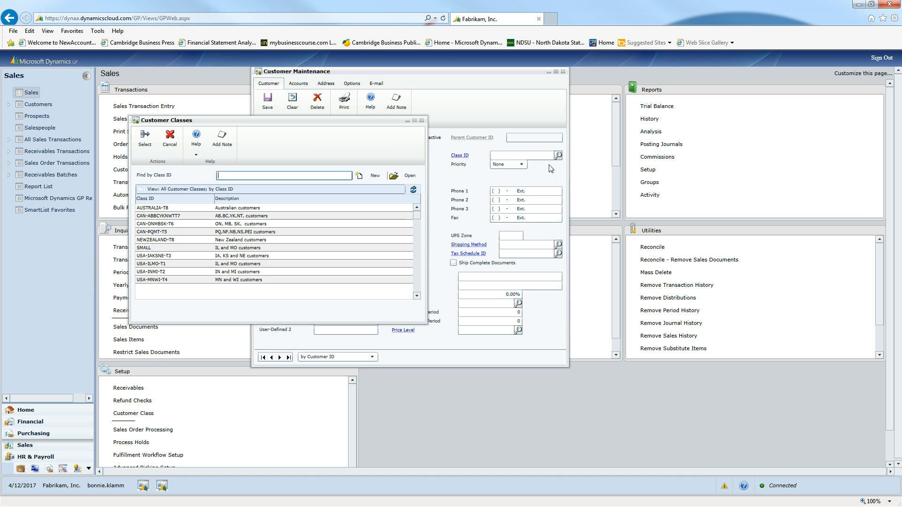
pyautogui.click(185, 247)
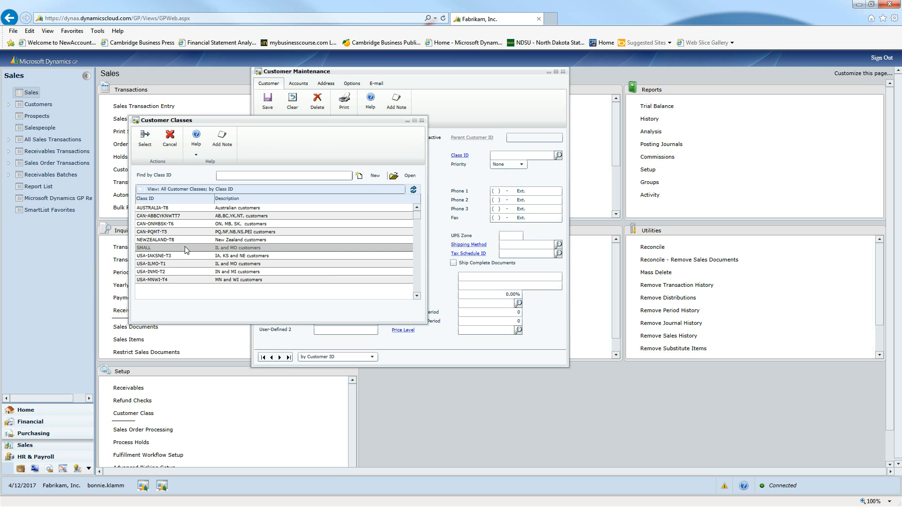
pyautogui.click(144, 139)
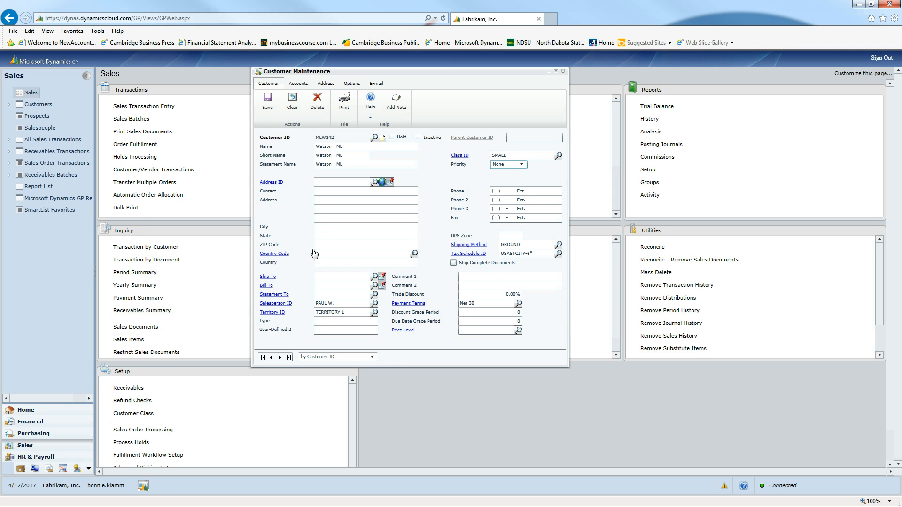
# - Set the customer's address ID to PRIMARY and enter the contact's full name
pyautogui.click(327, 182)
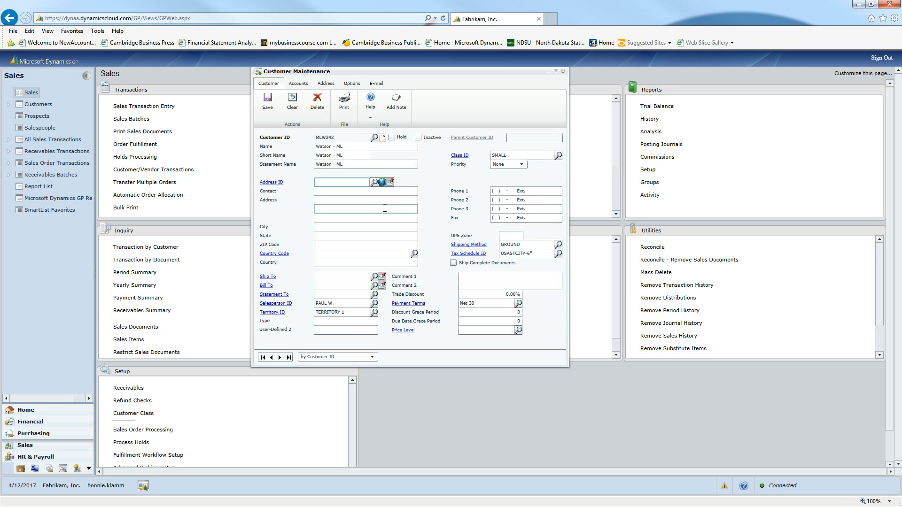
pyautogui.write('P')
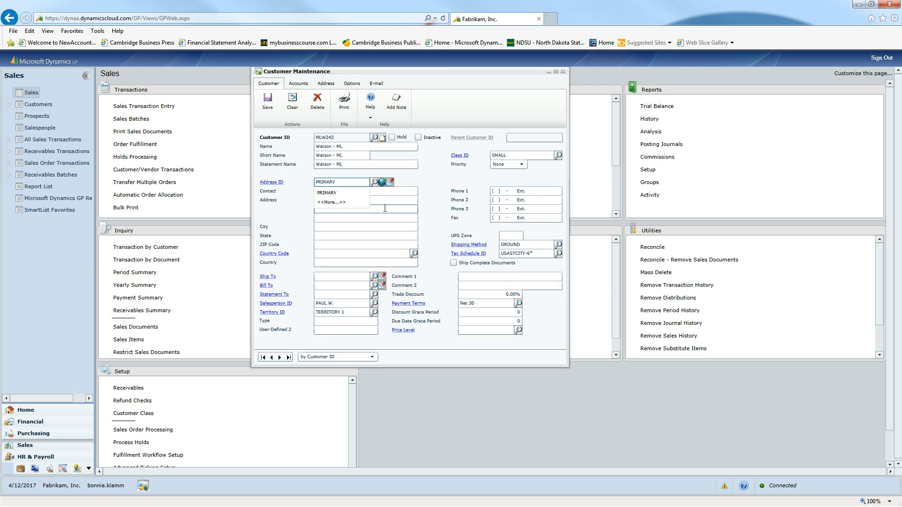
pyautogui.write('RIMARY')
pyautogui.press('Down')
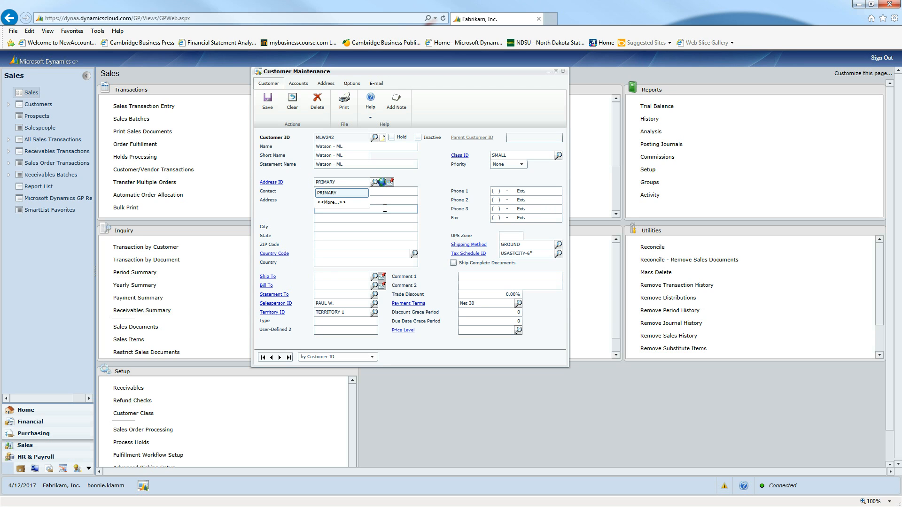
pyautogui.press('Tab')
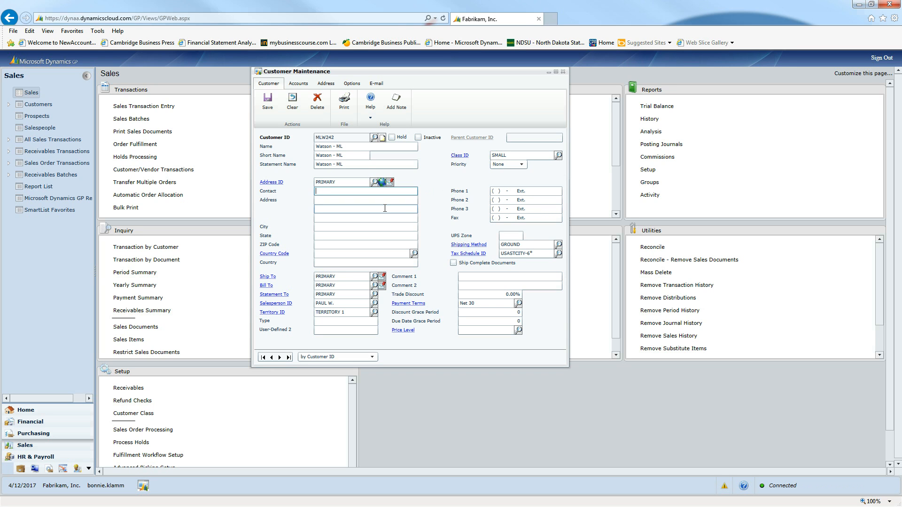
pyautogui.press('Tab')
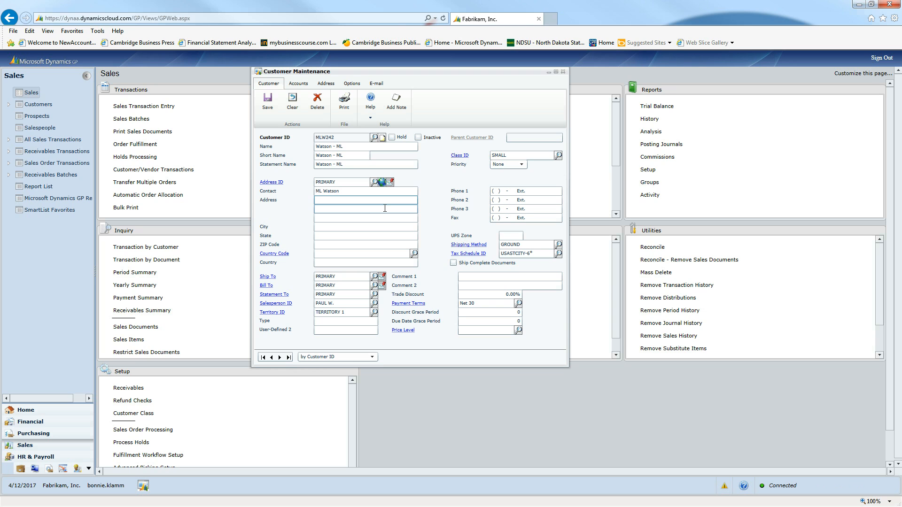
# - Fill in the customer's street address, city, state and ZIP code for the primary address
pyautogui.press('Tab')
pyautogui.press('Tab')
pyautogui.press('Tab')
pyautogui.write('Cedar')
pyautogui.press('Tab')
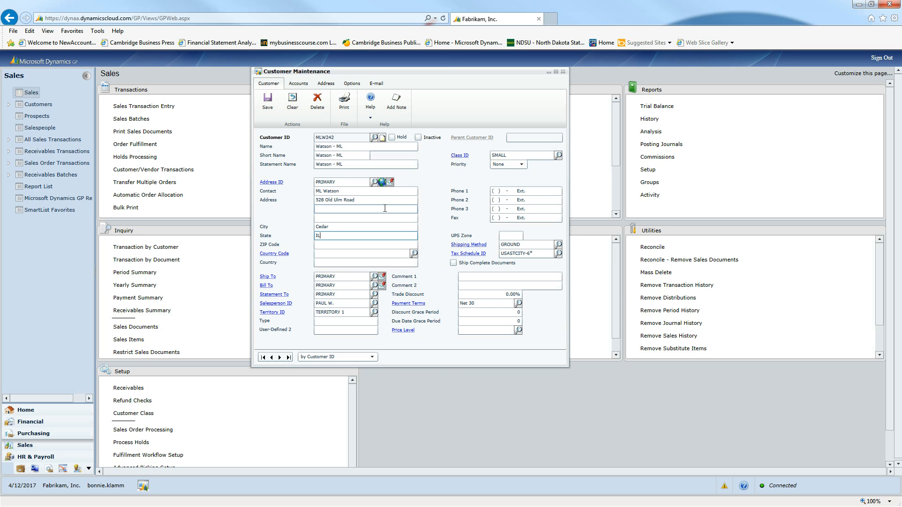
pyautogui.press('Tab')
pyautogui.write('60544')
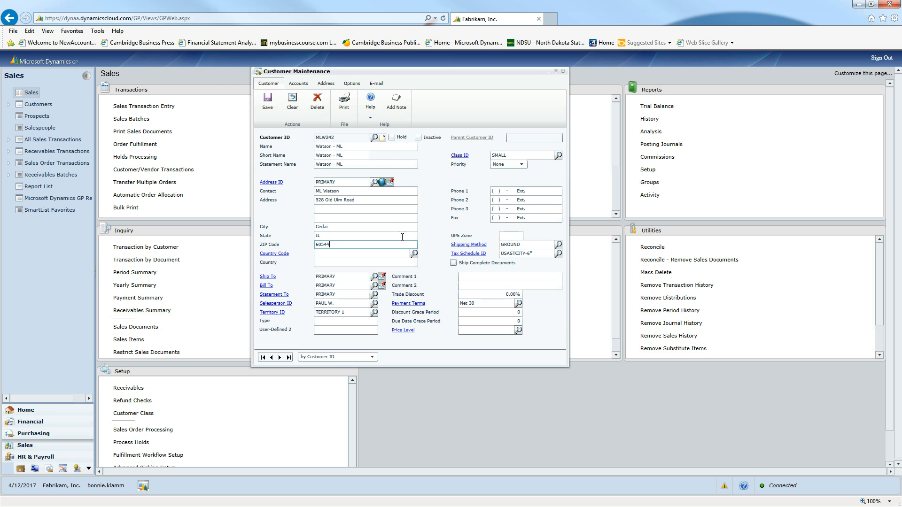
# - Review the customer's option settings and default posting accounts, including Sales, Cost of Sales, Inventory and Writeoffs
pyautogui.click(352, 84)
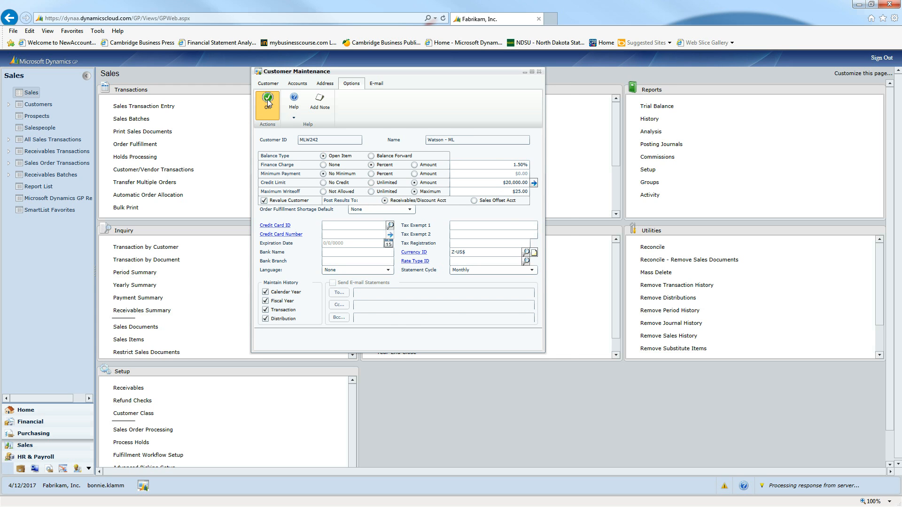
pyautogui.click(299, 85)
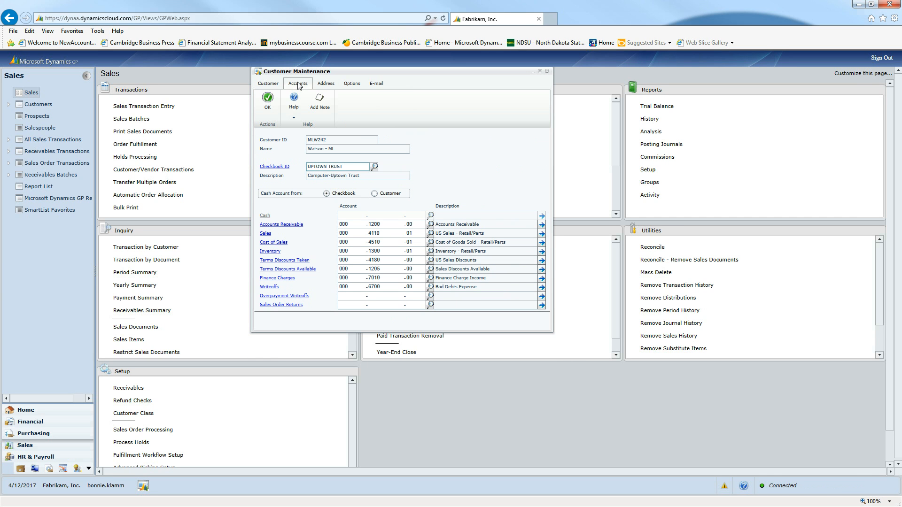
pyautogui.click(387, 223)
pyautogui.click(386, 242)
pyautogui.doubleClick(386, 242)
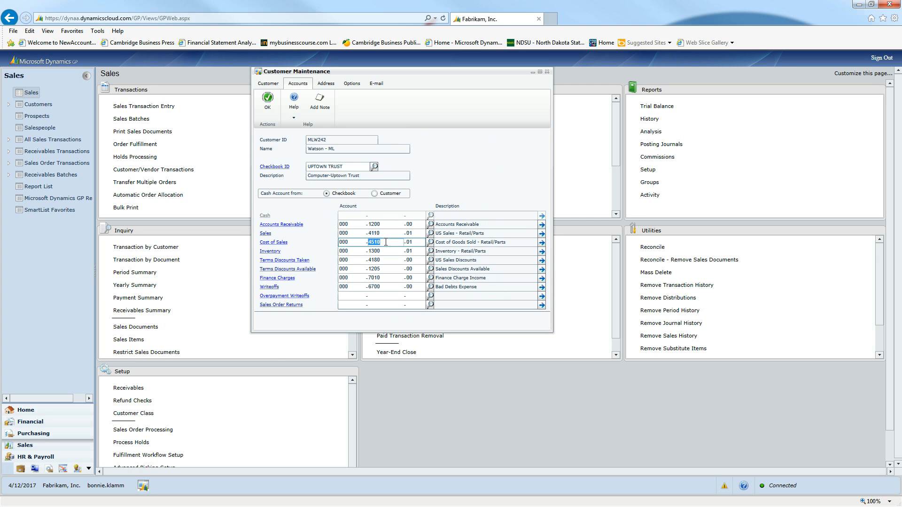
pyautogui.doubleClick(385, 234)
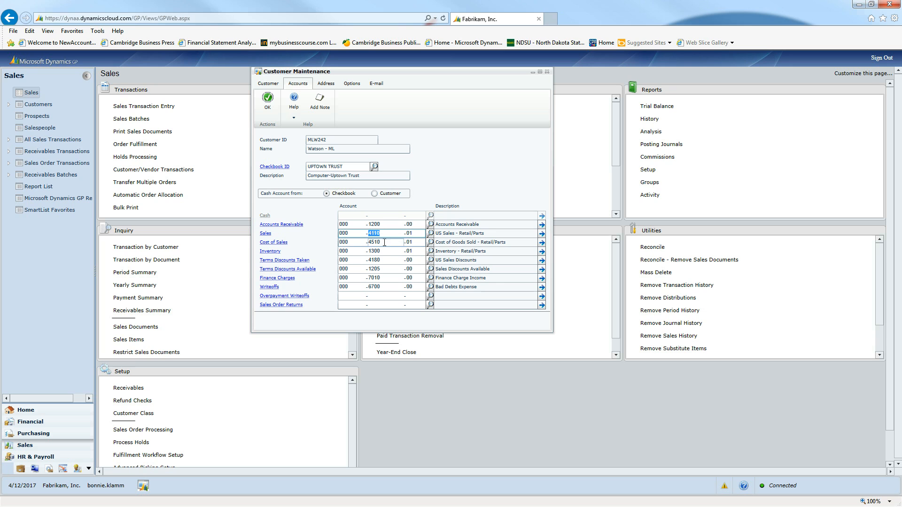
pyautogui.doubleClick(384, 251)
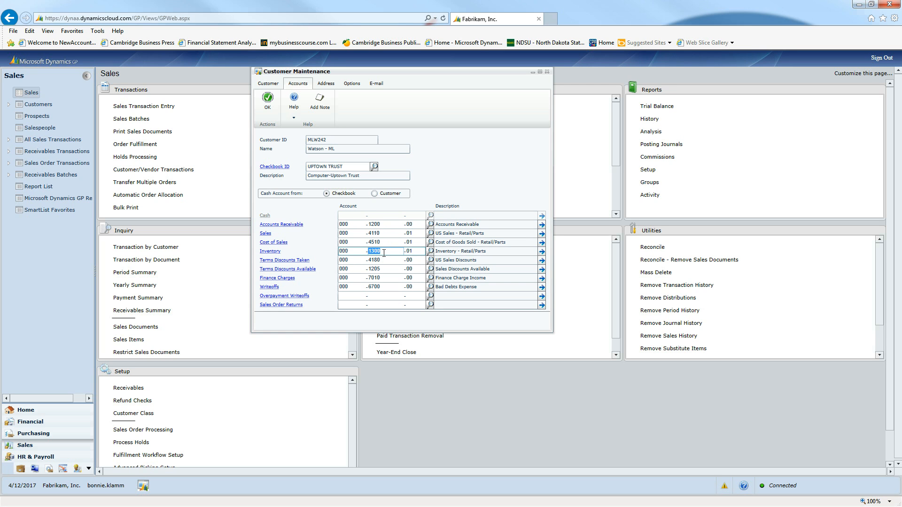
pyautogui.doubleClick(385, 287)
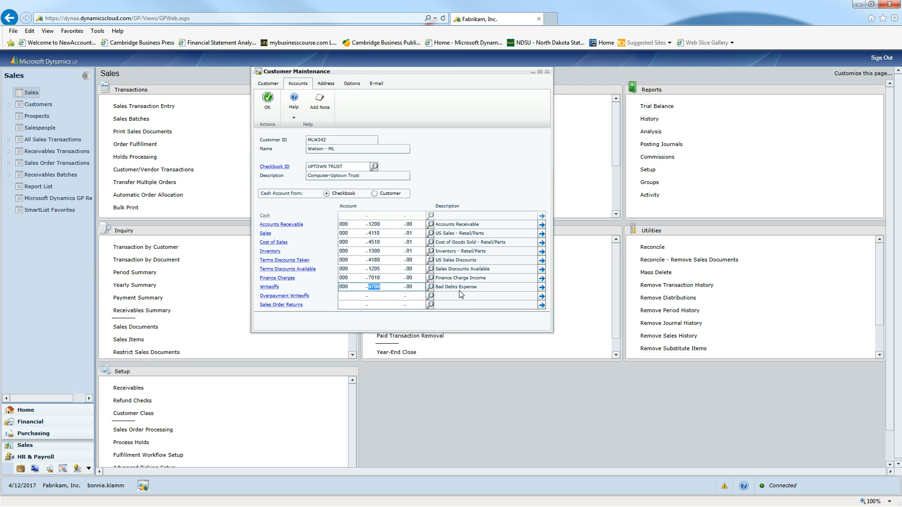
# - Search the Writeoffs account lookup by description for "Allowance" and close the lookup without selecting an account
pyautogui.click(430, 288)
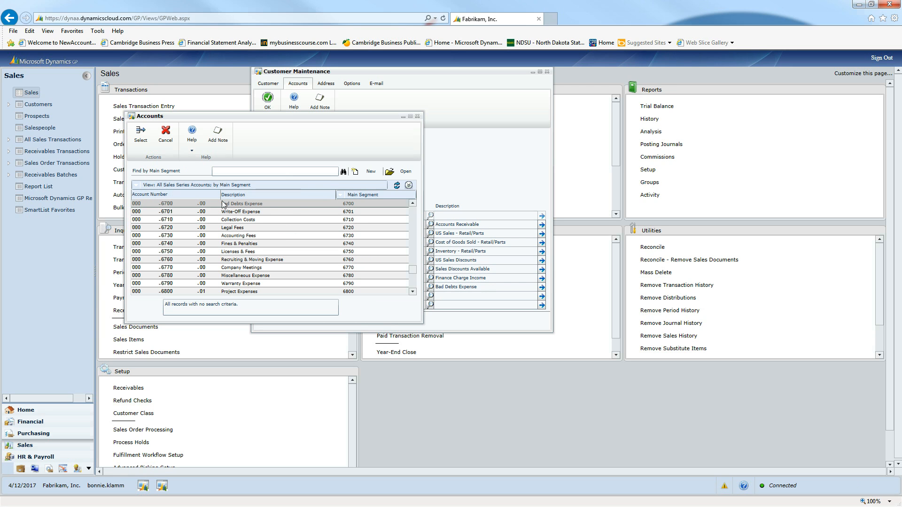
pyautogui.click(236, 197)
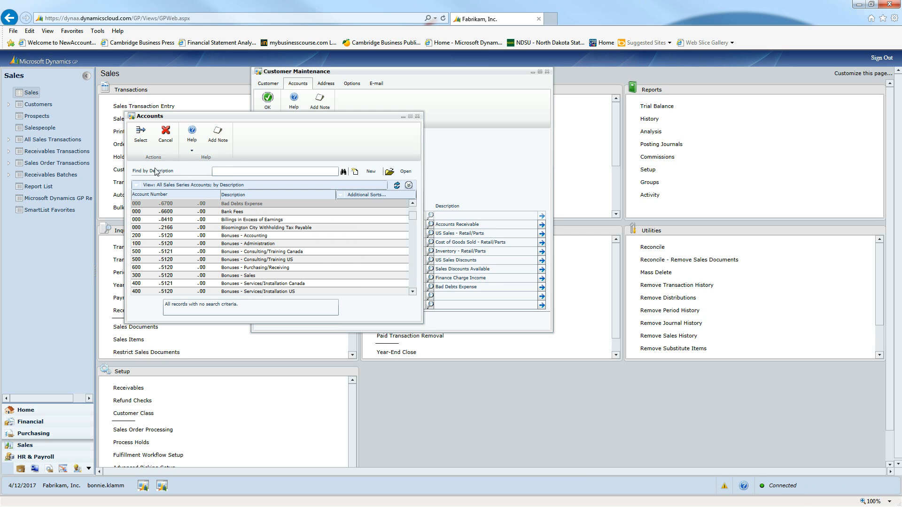
pyautogui.click(223, 172)
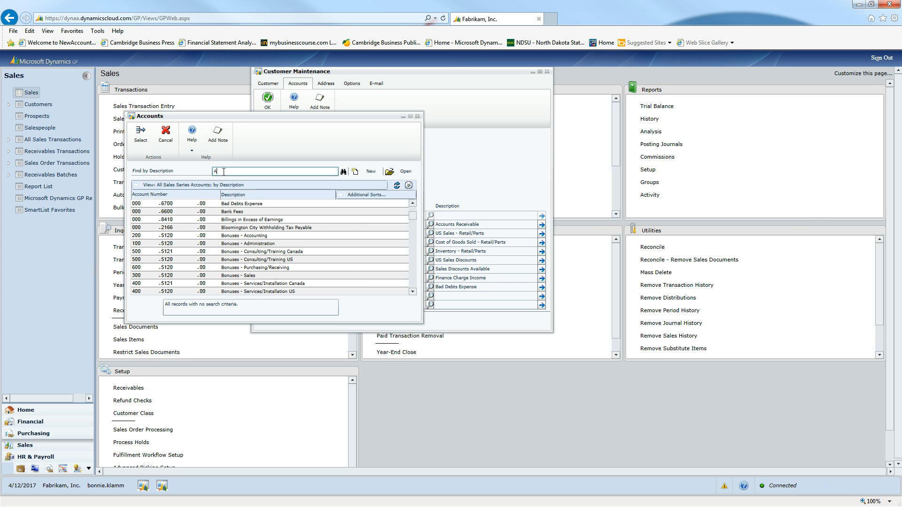
pyautogui.write('Allowance')
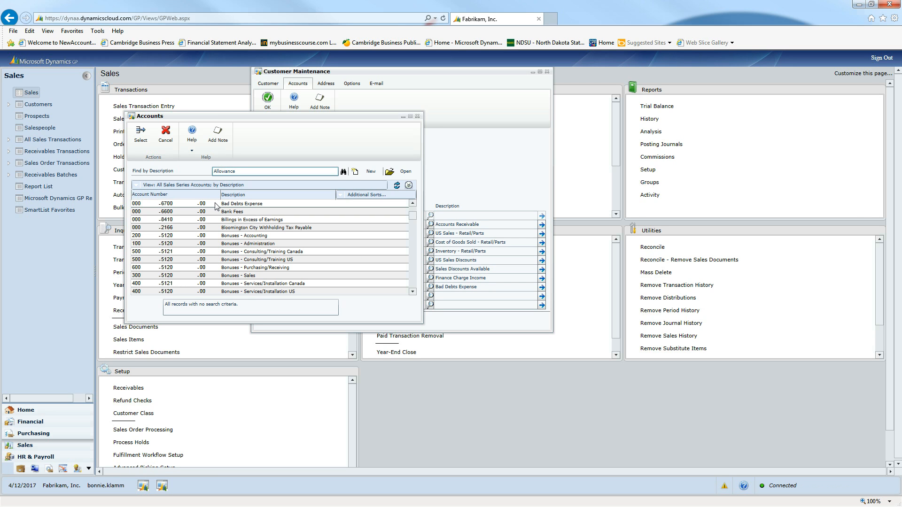
pyautogui.press('Return')
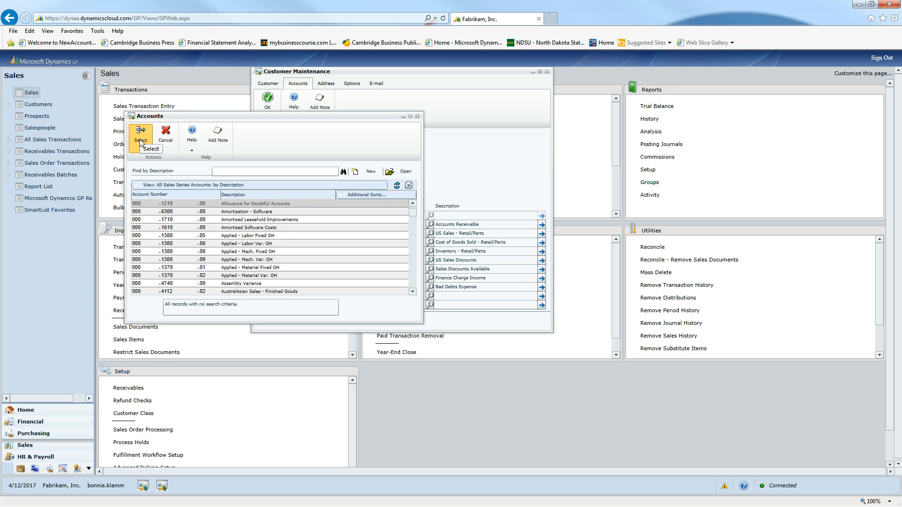
pyautogui.click(417, 117)
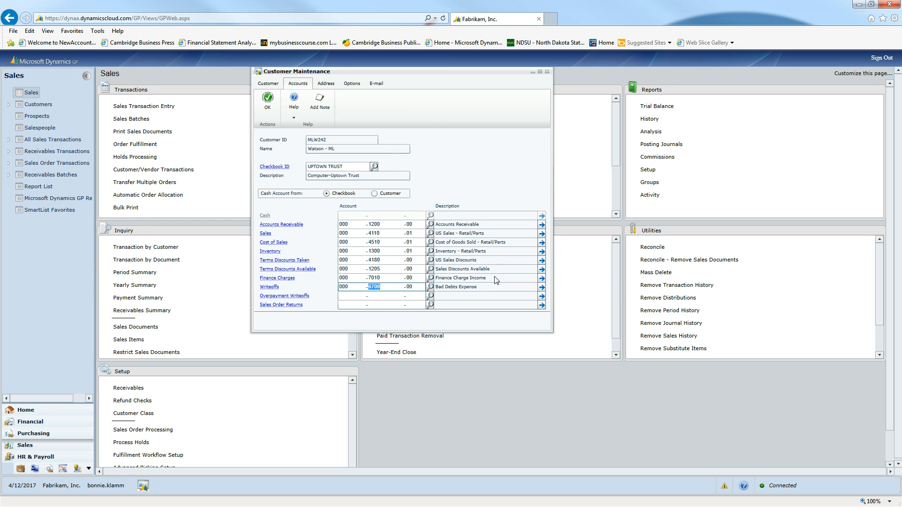
# - Accept the customer's account settings, save the customer record and close Customer Maintenance
pyautogui.click(270, 105)
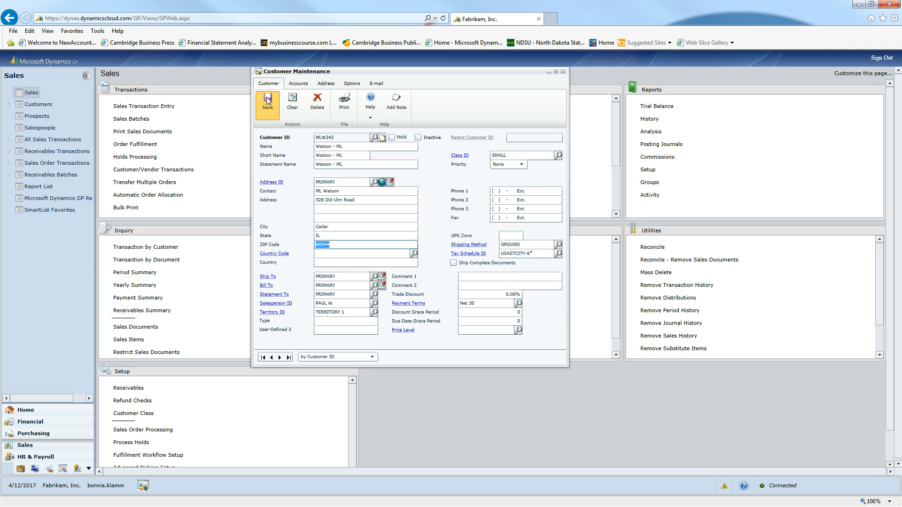
pyautogui.click(269, 100)
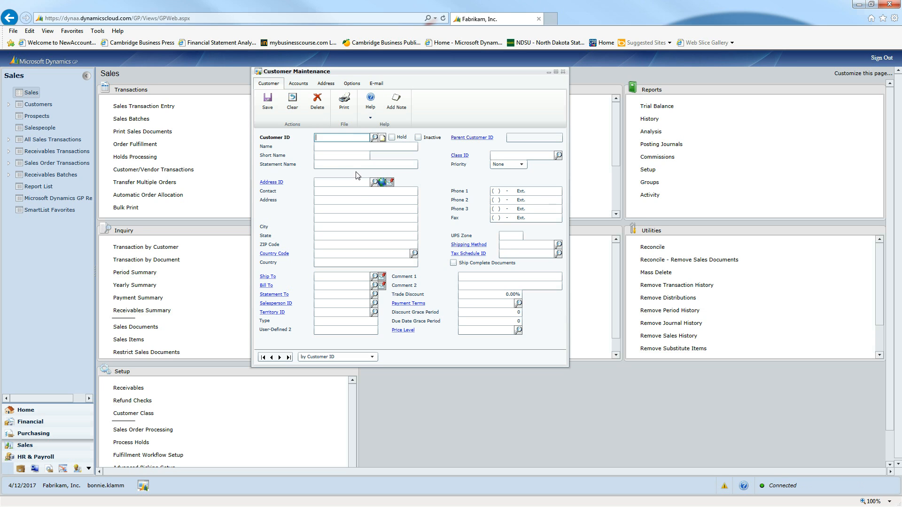
pyautogui.click(563, 72)
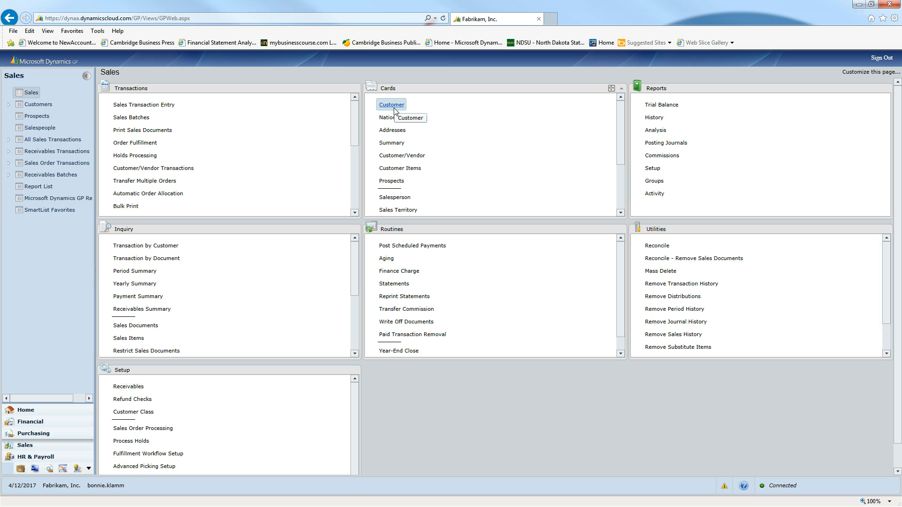
# - Reopen the saved customer's card by its customer ID to check the record, and close it
pyautogui.click(392, 106)
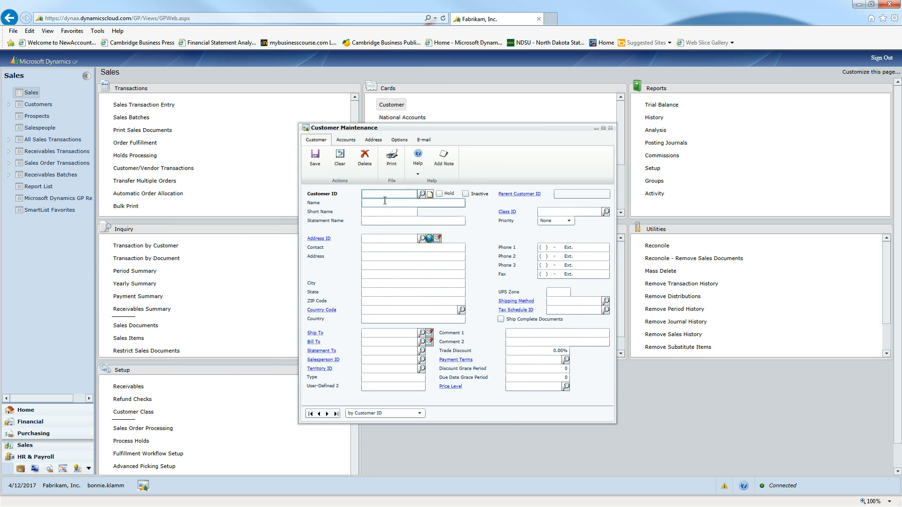
pyautogui.write('MLW242')
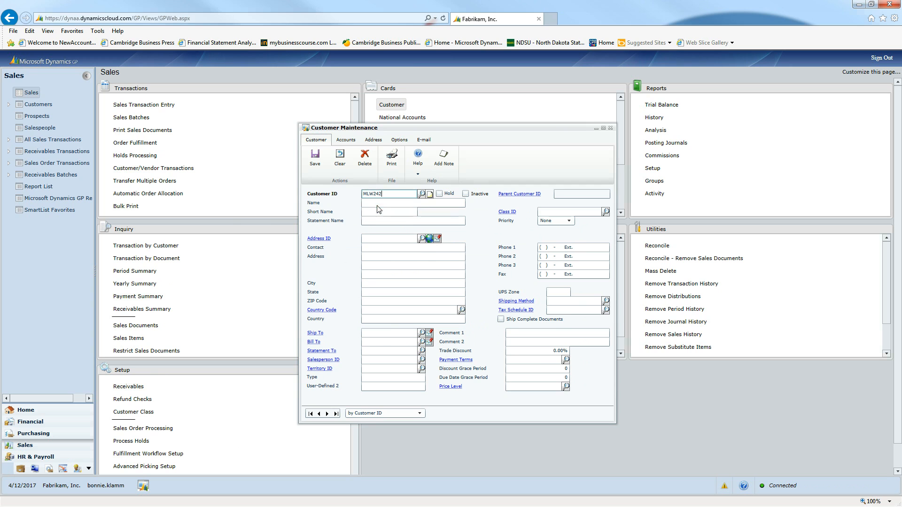
pyautogui.click(378, 205)
pyautogui.press('Tab')
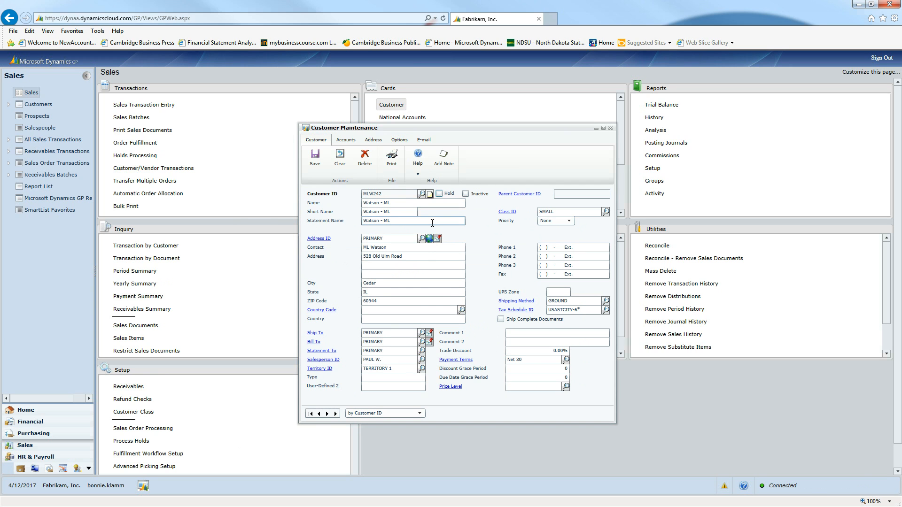
pyautogui.click(611, 128)
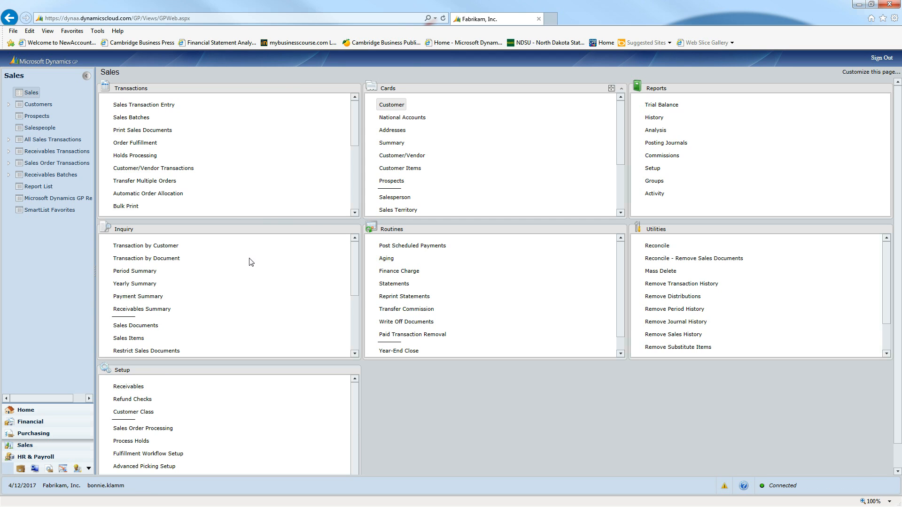